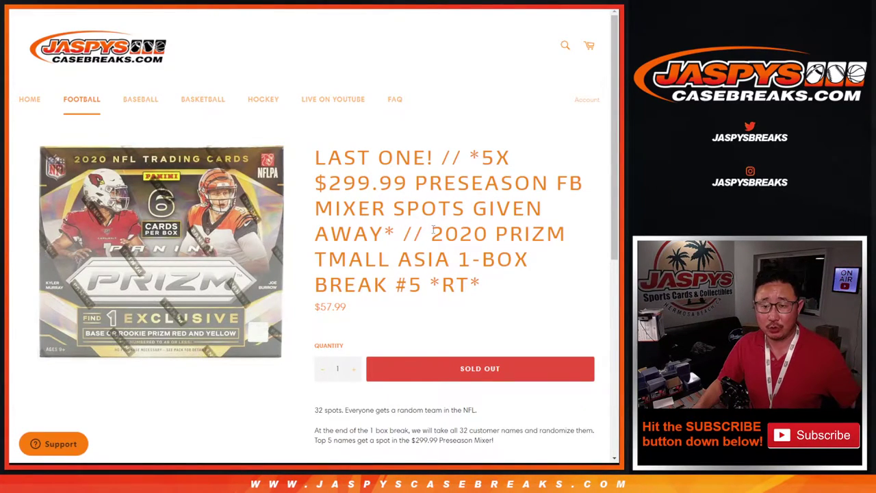
Highlight the break's title and its 5X giveaway wording on the product page
{"action": "left_click_drag", "start_coordinate": [433, 231], "coordinate": [490, 281]}
{"action": "left_click", "coordinate": [555, 306]}
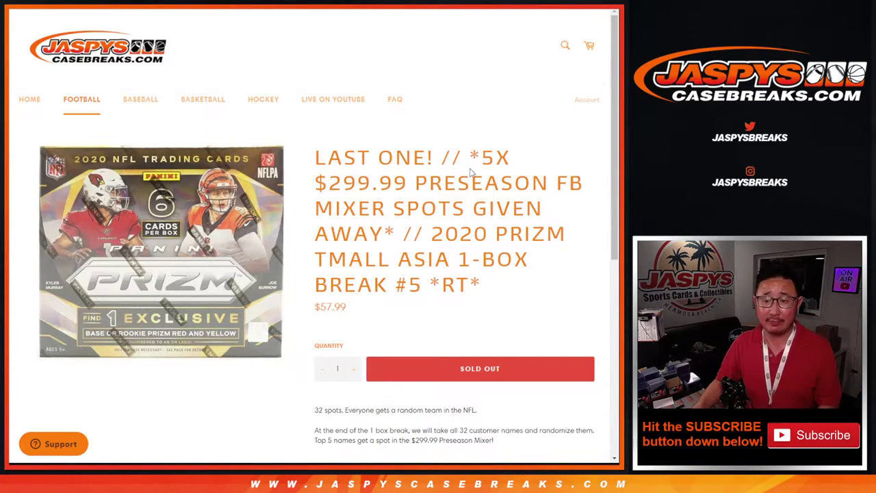
{"action": "left_click_drag", "start_coordinate": [471, 173], "coordinate": [512, 170]}
{"action": "left_click", "coordinate": [512, 170]}
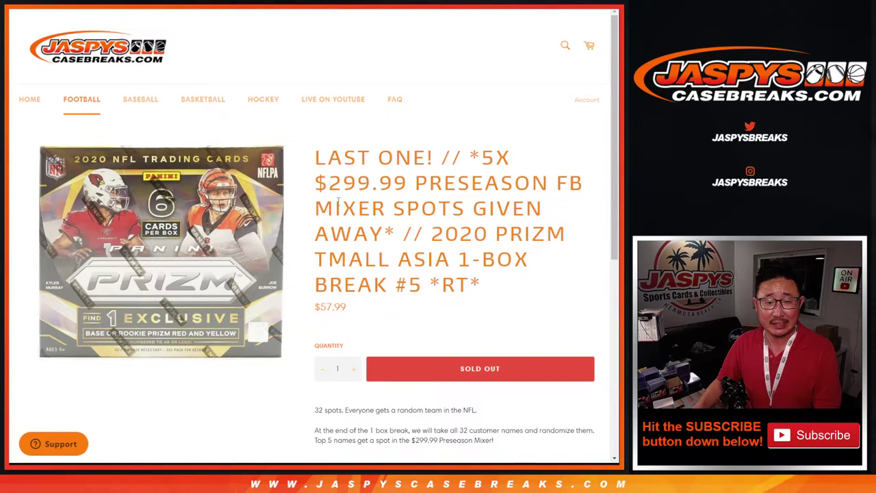
{"action": "scroll", "coordinate": [445, 274], "scroll_direction": "down", "scroll_amount": 3}
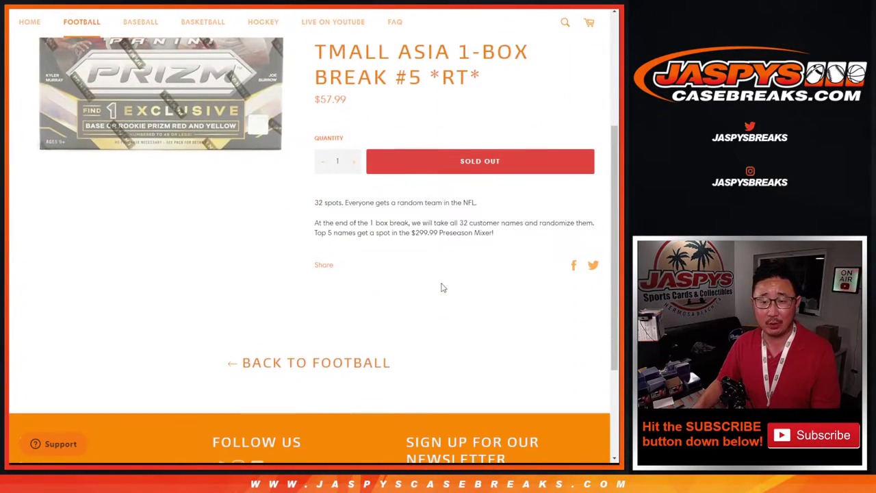
{"action": "scroll", "coordinate": [442, 272], "scroll_direction": "up", "scroll_amount": 3}
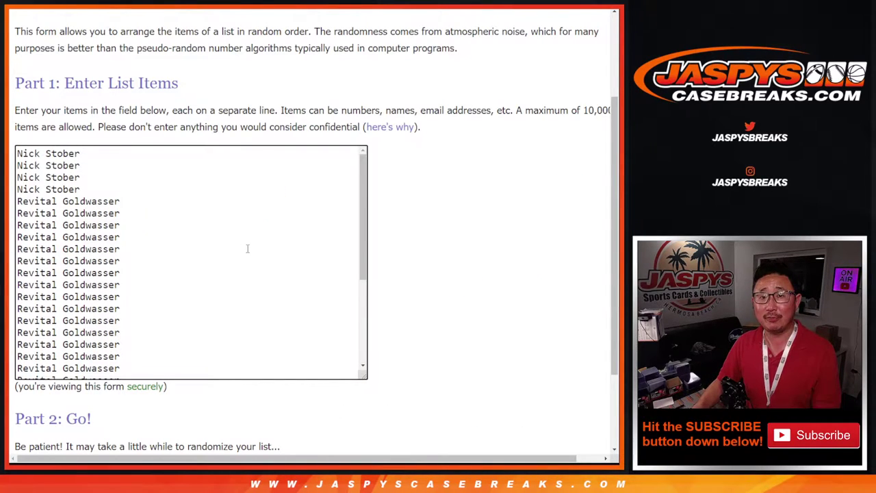
{"action": "scroll", "coordinate": [248, 249], "scroll_direction": "down", "scroll_amount": 3}
{"action": "scroll", "coordinate": [244, 244], "scroll_direction": "up", "scroll_amount": 3}
{"action": "scroll", "coordinate": [244, 245], "scroll_direction": "down", "scroll_amount": 3}
{"action": "scroll", "coordinate": [239, 240], "scroll_direction": "up", "scroll_amount": 3}
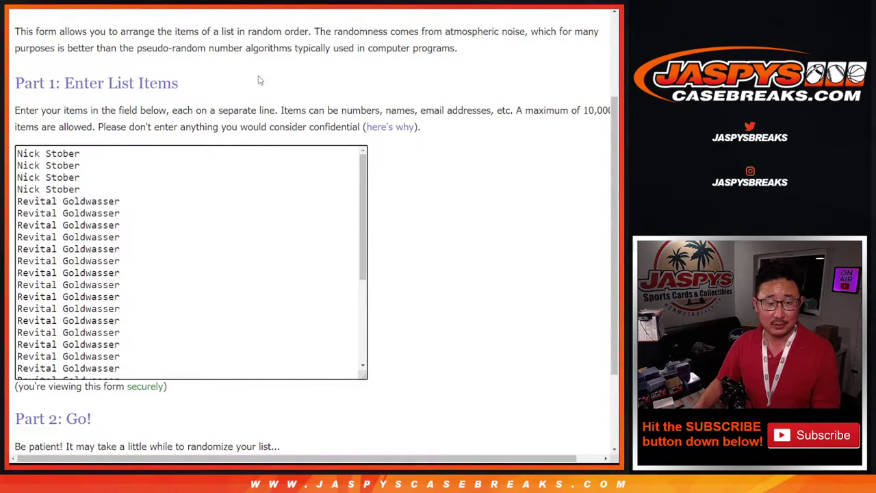
Roll the two dice and shuffle the 32 customer names in the List Randomizer
{"action": "type", "text": "ARIZONA CARDINALS ATLANTA FALCONS BALTIMORE RAVENS BUFFALO BILLS CAROLINA PANTHERS CHICAGO BEARS CINCINNATI BENGALS CLEVELAND BROWNS DALLAS COWBOYS DENVER BRONCOS DETROIT LIONS GREEN BAY PACKERS HOUSTON TEXANS INDIANAPOLIS COLTS JACKSONVILLE JAGUARS KANSAS CITY CHIEFS LAS VEGAS RAIDERS LOS ANGELES CHARGERS LOS ANGELES RAMS MIAMI DOLPHINS MINNESOTA VIKINGS NEW ENGLAND PATRIOTS NEW ORLEANS SAINTS NEW YORK GIANTS NEW YORK JETS PHILADELPHIA EAGLES PITTSBURGH STEELERS SAN FRANCISCO 49ERS SEATTLE SEAHAWKS TAMPA BAY BUCCANEERS TENNESSEE TITANS WASHINGTON FOOTBALL TEAM"}
{"action": "scroll", "coordinate": [276, 247], "scroll_direction": "up", "scroll_amount": 5}
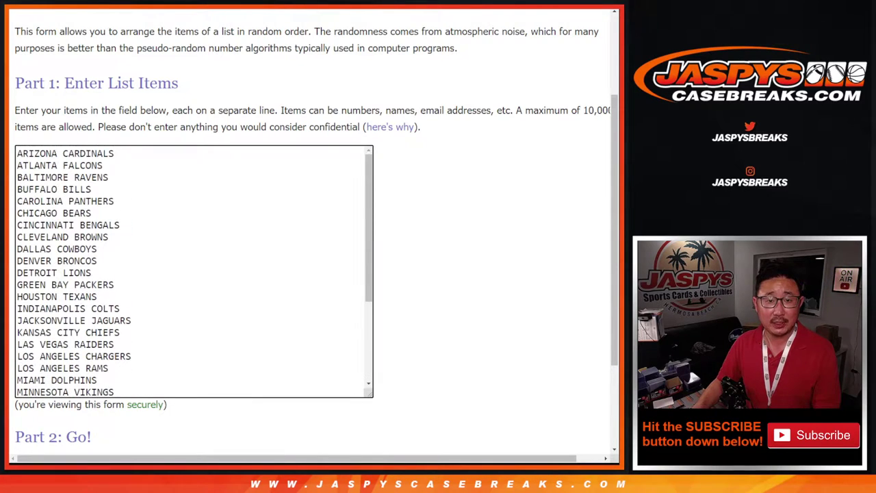
{"action": "left_click", "coordinate": [41, 232]}
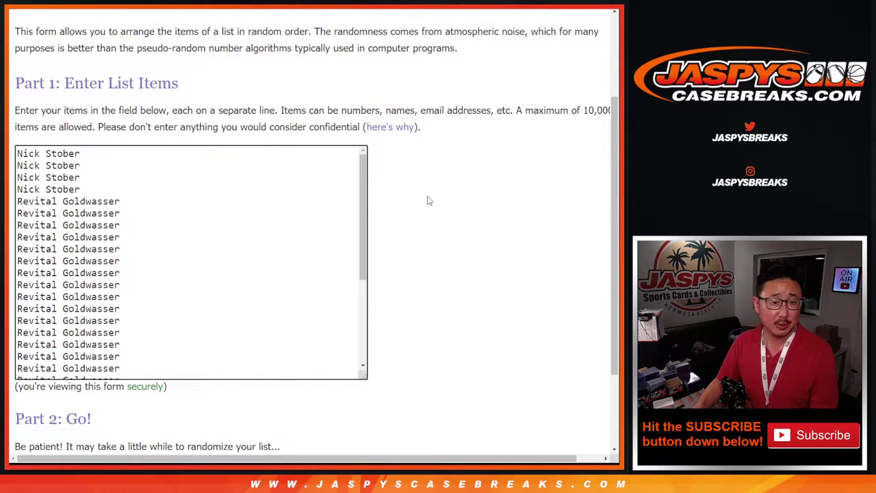
{"action": "scroll", "coordinate": [465, 182], "scroll_direction": "down", "scroll_amount": 2}
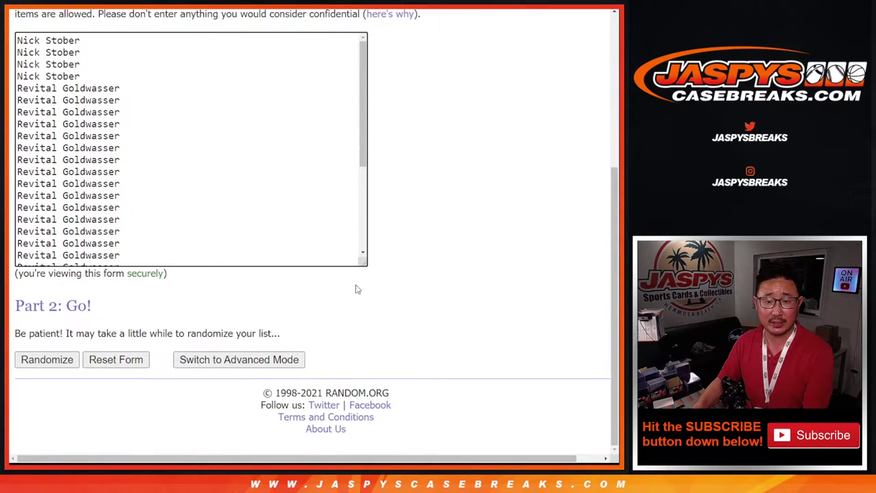
{"action": "left_click", "coordinate": [36, 365]}
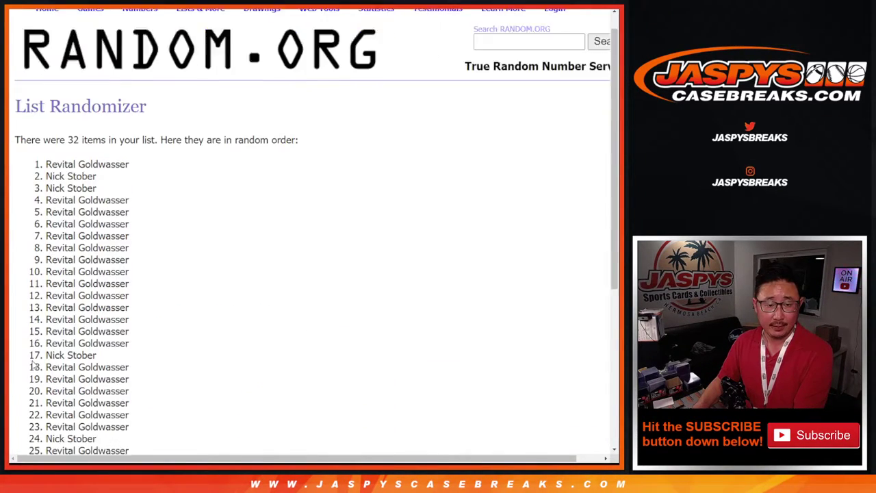
{"action": "scroll", "coordinate": [167, 274], "scroll_direction": "down", "scroll_amount": 5}
{"action": "scroll", "coordinate": [183, 243], "scroll_direction": "up", "scroll_amount": 5}
{"action": "scroll", "coordinate": [181, 277], "scroll_direction": "down", "scroll_amount": 5}
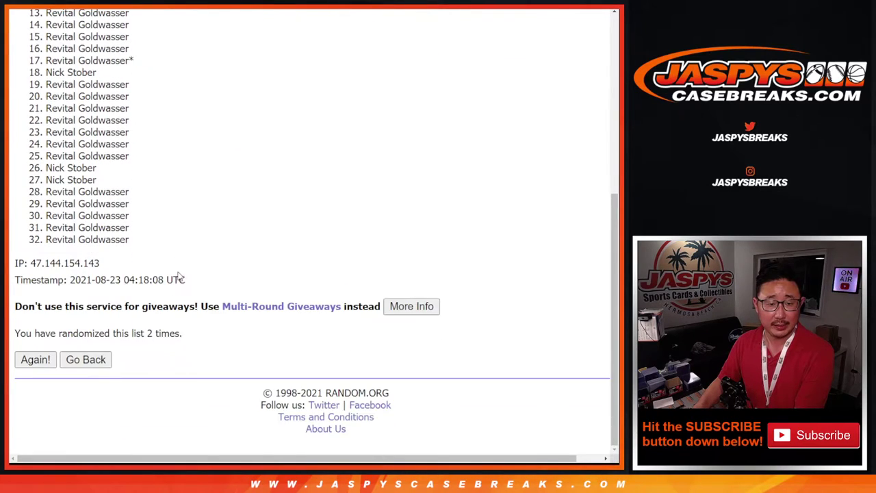
{"action": "scroll", "coordinate": [102, 205], "scroll_direction": "up", "scroll_amount": 4}
Paste the 32 shuffled customer names into column A starting at A1
{"action": "mouse_move", "coordinate": [39, 73]}
{"action": "left_mouse_down"}
{"action": "mouse_move", "coordinate": [322, 431]}
{"action": "mouse_move", "coordinate": [149, 215]}
{"action": "mouse_move", "coordinate": [147, 242]}
{"action": "left_mouse_up"}
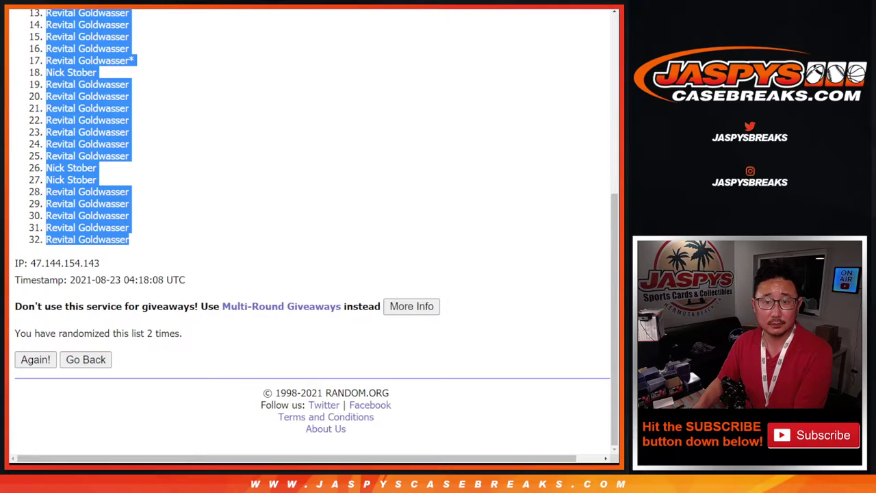
{"action": "key", "text": "ctrl+Tab"}
{"action": "right_click", "coordinate": [77, 97]}
{"action": "left_click", "coordinate": [104, 121]}
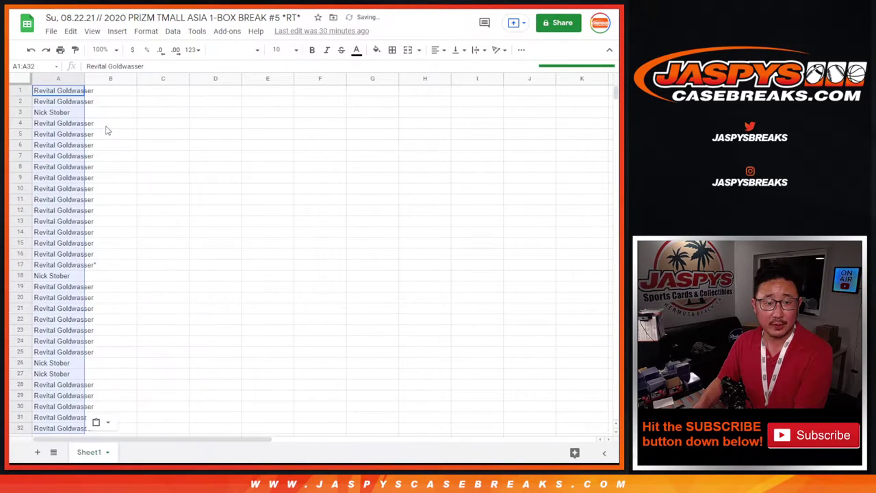
Randomize the 32 NFL teams twice, select the shuffled list, and return to the sheet
{"action": "key", "text": "ctrl+Tab"}
{"action": "key", "text": "ctrl+Tab"}
{"action": "key", "text": "ctrl+Tab"}
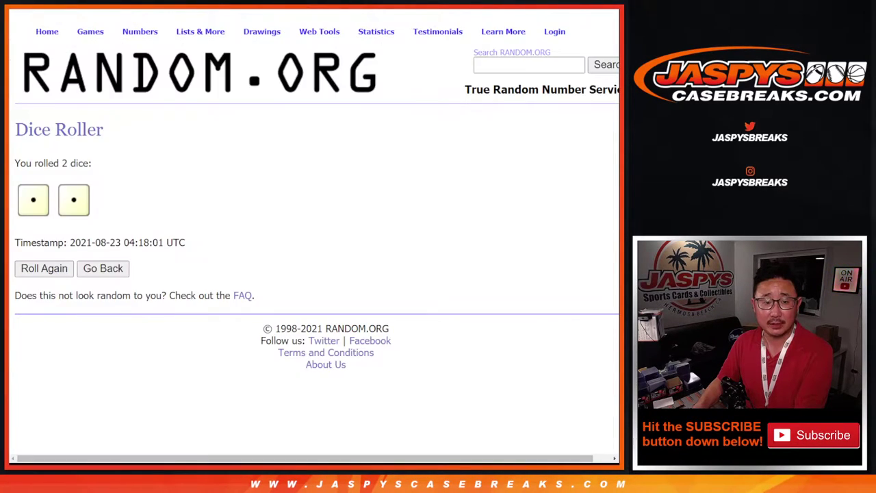
{"action": "scroll", "coordinate": [30, 395], "scroll_direction": "down", "scroll_amount": 2}
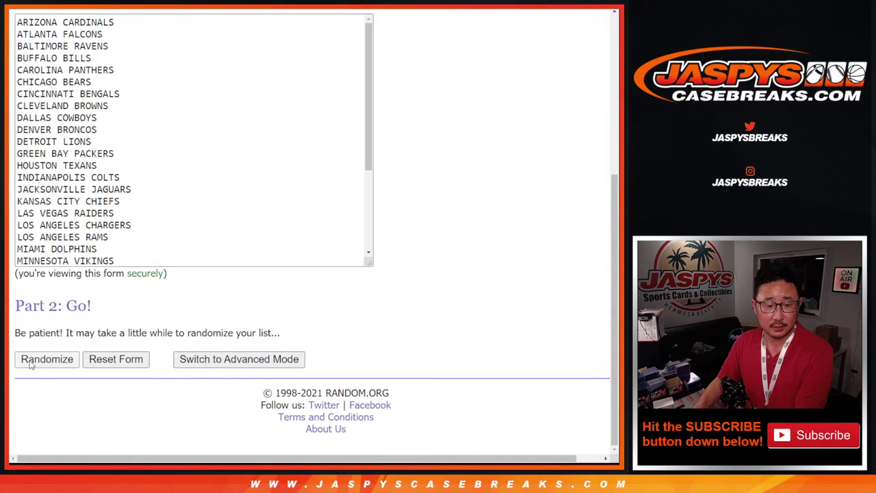
{"action": "left_click", "coordinate": [30, 364]}
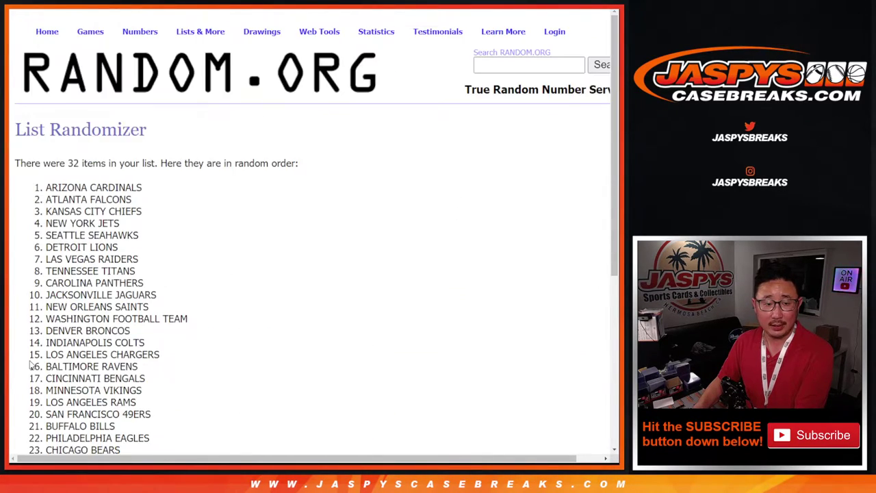
{"action": "scroll", "coordinate": [41, 337], "scroll_direction": "down", "scroll_amount": 5}
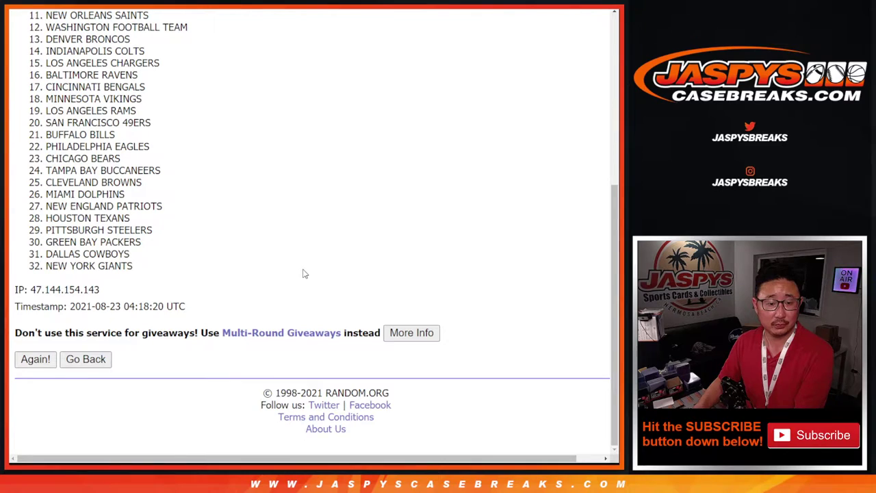
{"action": "left_click", "coordinate": [35, 358]}
{"action": "scroll", "coordinate": [176, 303], "scroll_direction": "down", "scroll_amount": 5}
{"action": "scroll", "coordinate": [160, 271], "scroll_direction": "up", "scroll_amount": 5}
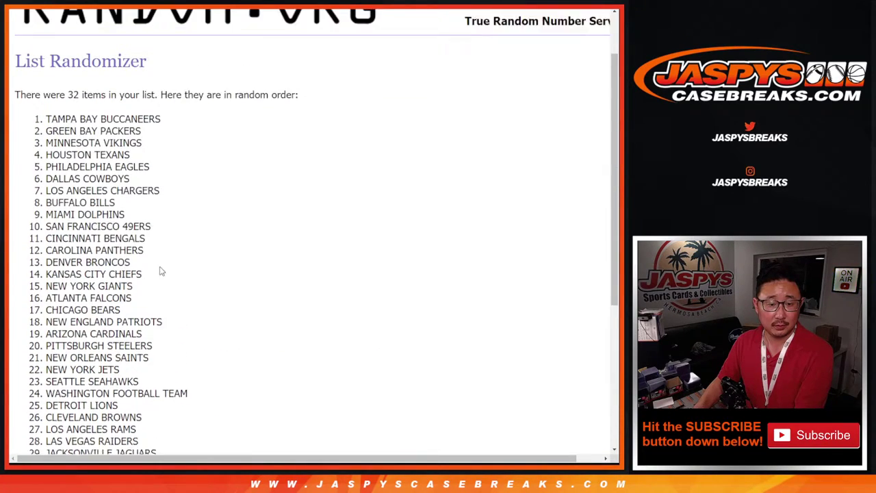
{"action": "mouse_move", "coordinate": [45, 129]}
{"action": "left_mouse_down"}
{"action": "mouse_move", "coordinate": [192, 411]}
{"action": "mouse_move", "coordinate": [189, 281]}
{"action": "mouse_move", "coordinate": [163, 240]}
{"action": "left_mouse_up"}
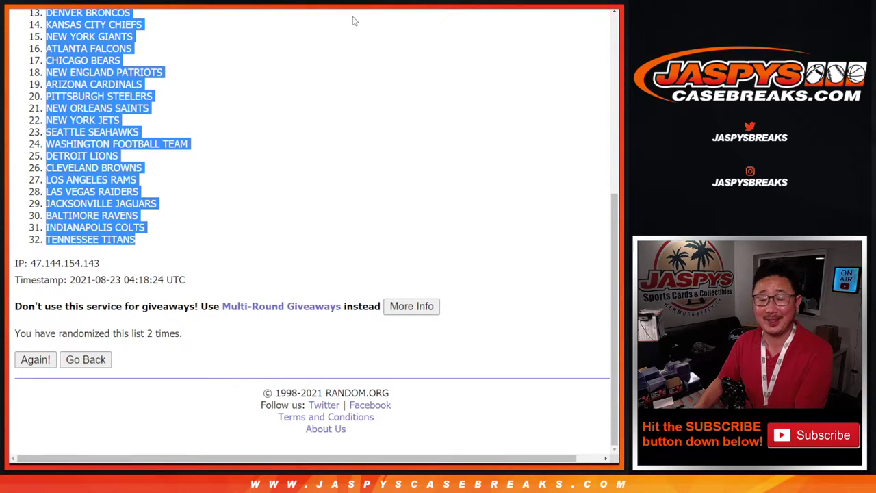
{"action": "key", "text": "ctrl+Tab"}
Paste the shuffled teams into column B and set the whole sheet to Roboto Mono, size 12
{"action": "right_click", "coordinate": [98, 92]}
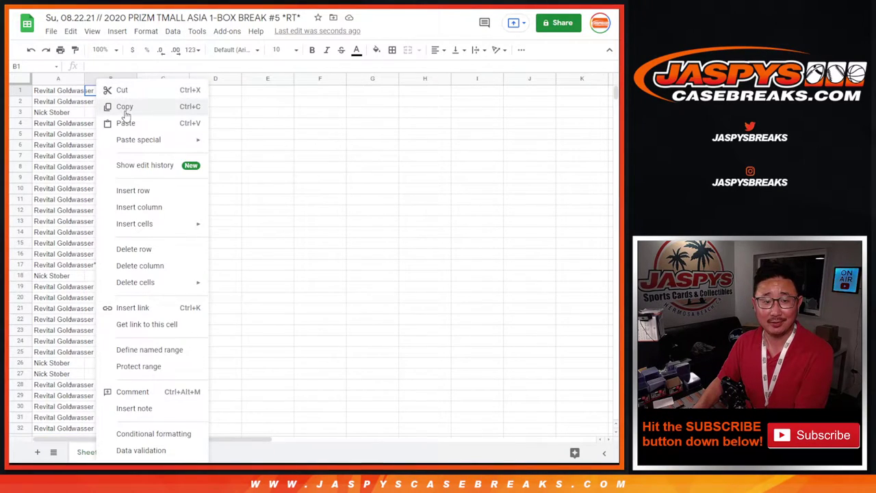
{"action": "left_click", "coordinate": [126, 121]}
{"action": "left_click", "coordinate": [21, 81]}
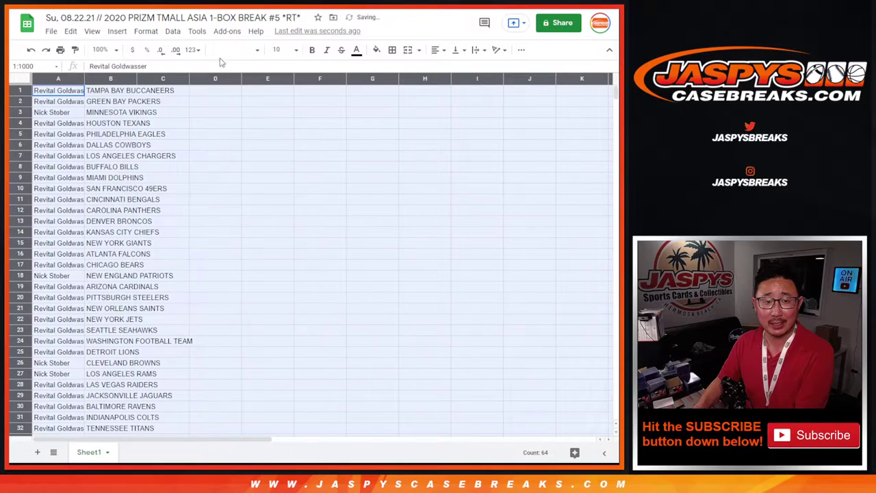
{"action": "left_click", "coordinate": [232, 49]}
{"action": "left_click", "coordinate": [253, 153]}
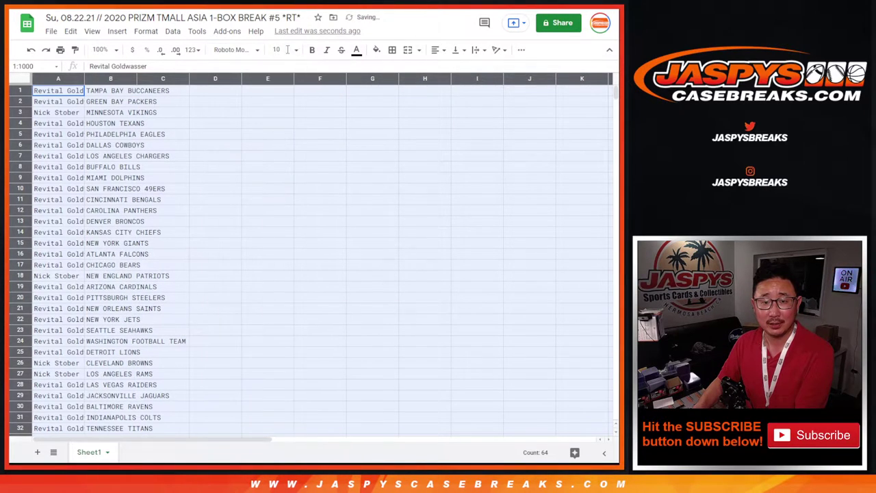
{"action": "left_click", "coordinate": [277, 49]}
{"action": "left_click", "coordinate": [281, 167]}
Zoom the sheet to 150% and widen column A to fit the full names
{"action": "left_click", "coordinate": [101, 50]}
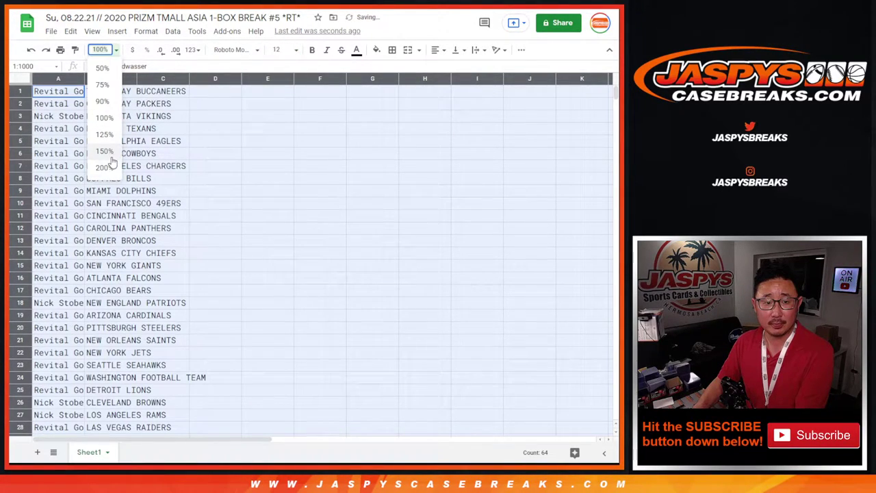
{"action": "left_click", "coordinate": [103, 150]}
{"action": "double_click", "coordinate": [121, 81]}
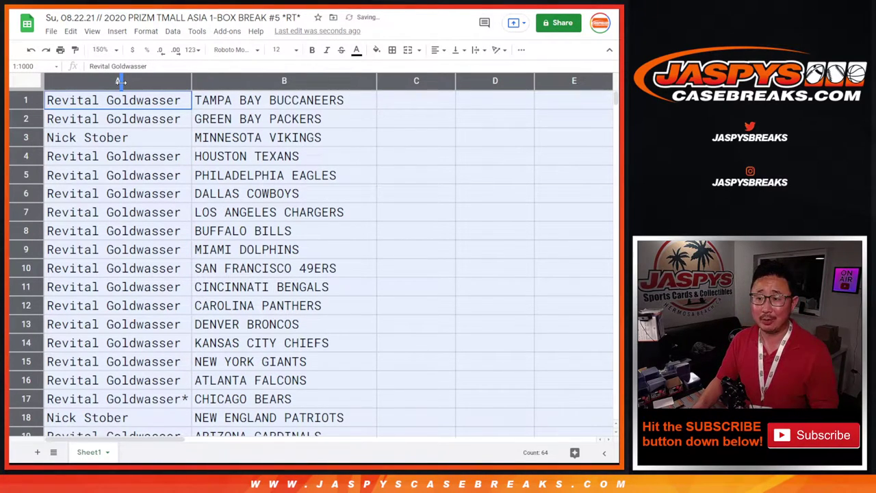
{"action": "left_click", "coordinate": [186, 102]}
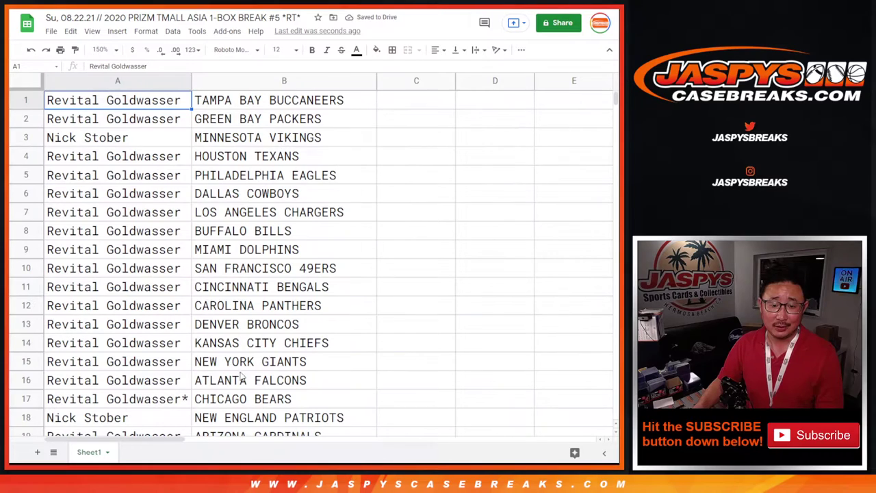
Select the name and team rows 1–32 and zoom out so all 32 rows fit
{"action": "left_click", "coordinate": [221, 385], "text": "shift"}
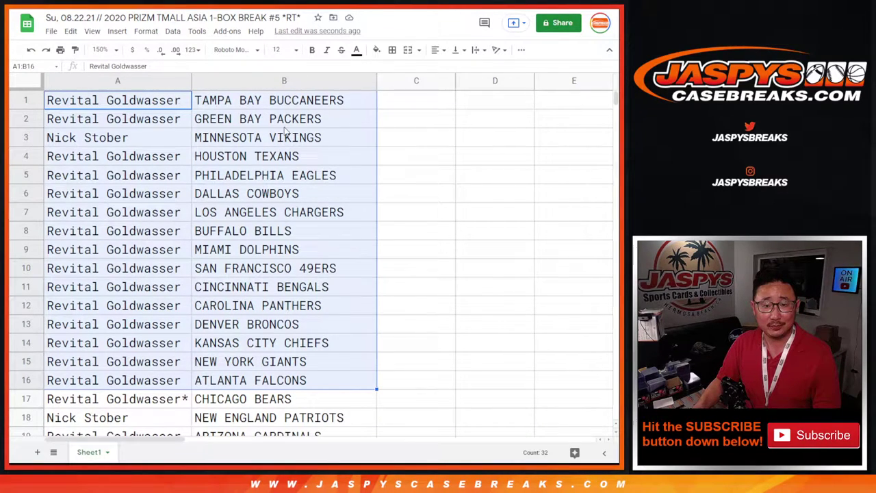
{"action": "scroll", "coordinate": [271, 346], "scroll_direction": "down", "scroll_amount": 5}
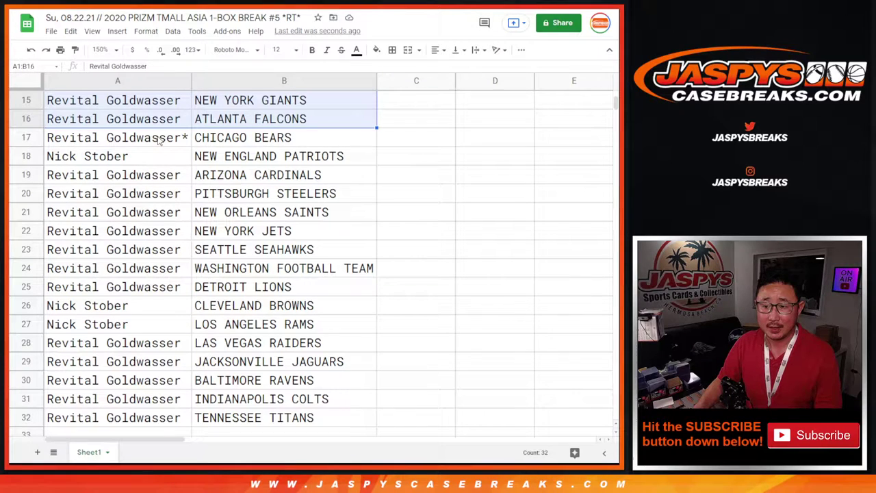
{"action": "left_click", "coordinate": [158, 140]}
{"action": "left_click", "coordinate": [233, 422], "text": "shift"}
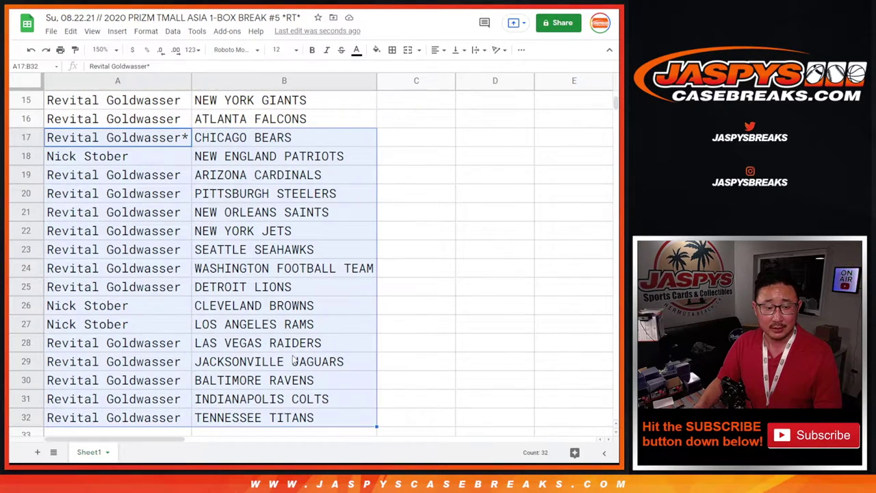
{"action": "scroll", "coordinate": [296, 356], "scroll_direction": "down", "scroll_amount": 1}
{"action": "scroll", "coordinate": [296, 356], "scroll_direction": "up", "scroll_amount": 1}
{"action": "scroll", "coordinate": [301, 342], "scroll_direction": "up", "scroll_amount": 5}
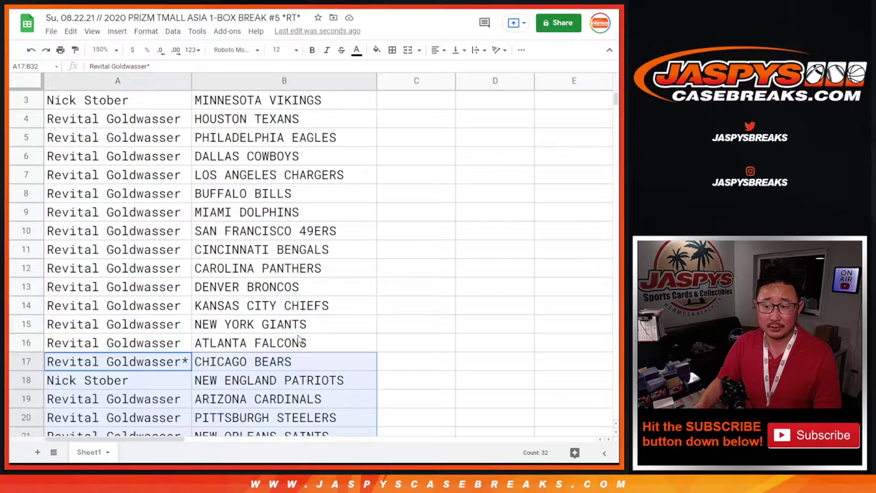
{"action": "left_click", "coordinate": [99, 50]}
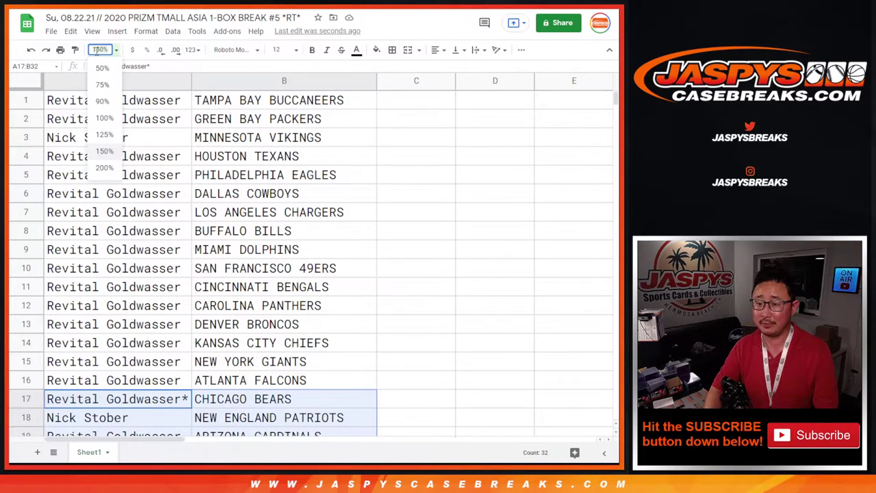
{"action": "key", "text": "Return"}
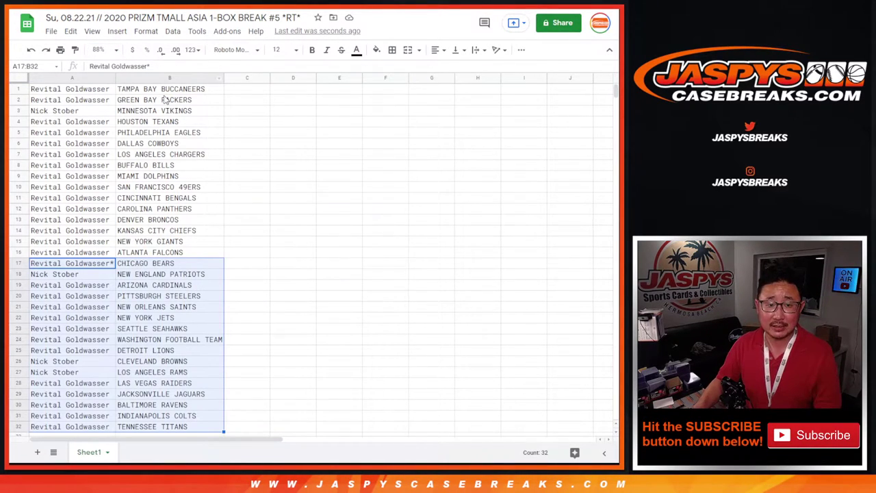
Sort the sheet A→Z by team, then give all table cells borders and centre alignment
{"action": "left_click", "coordinate": [159, 78]}
{"action": "left_click", "coordinate": [173, 31]}
{"action": "left_click", "coordinate": [205, 49]}
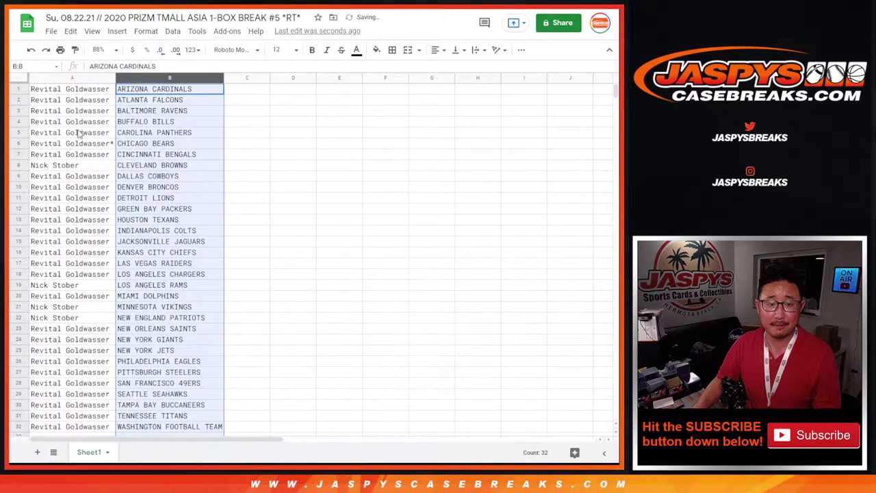
{"action": "left_click", "coordinate": [393, 49]}
{"action": "left_click", "coordinate": [397, 67]}
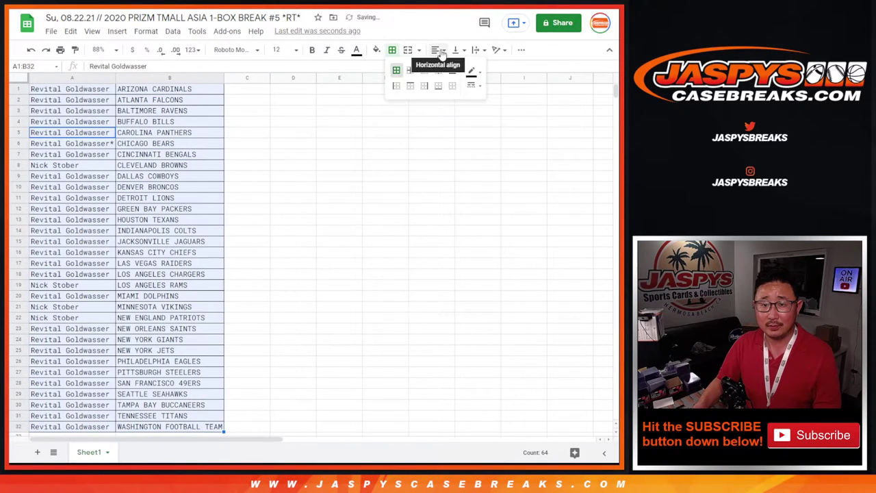
{"action": "left_click", "coordinate": [437, 49]}
{"action": "left_click", "coordinate": [450, 68]}
Set up printing with the workbook title as a header and continue to the preview
{"action": "left_click", "coordinate": [60, 50]}
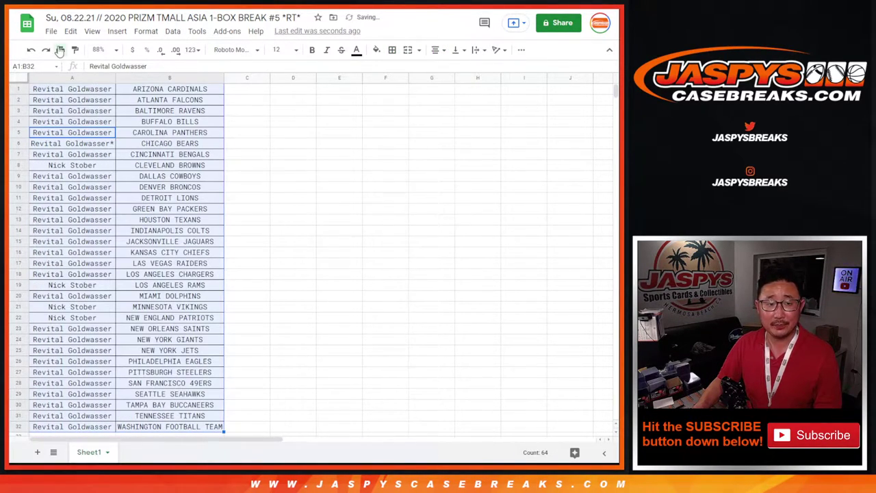
{"action": "left_click", "coordinate": [499, 322]}
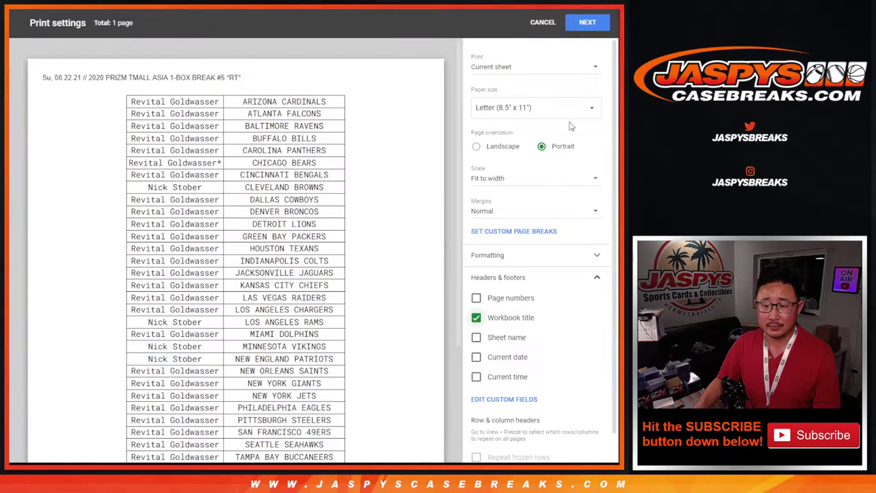
{"action": "left_click", "coordinate": [583, 25]}
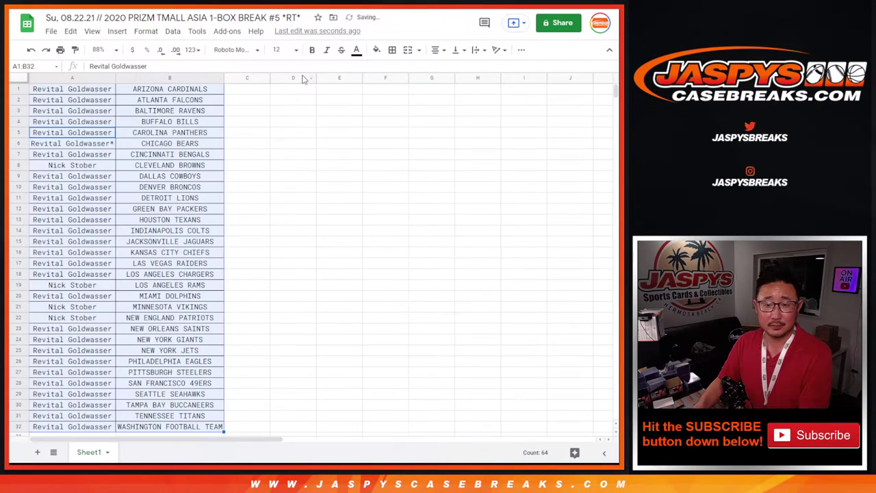
{"action": "key", "text": "Escape"}
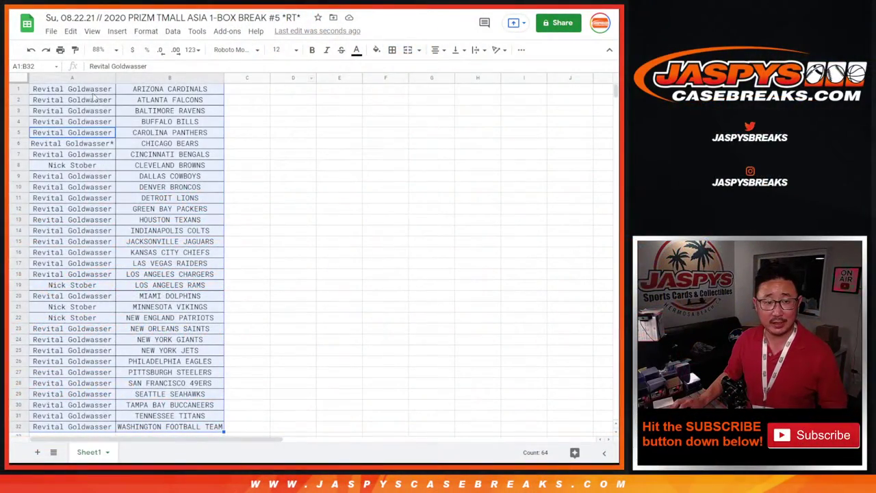
Copy the 32 names in A1:A32 and paste them into Random.org's List Randomizer
{"action": "left_click", "coordinate": [93, 92]}
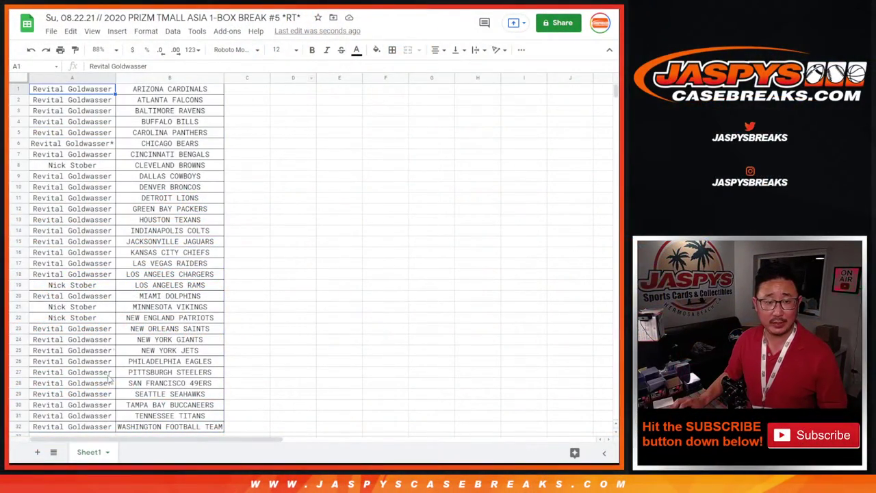
{"action": "left_click", "coordinate": [78, 429], "text": "shift"}
{"action": "key", "text": "ctrl+c"}
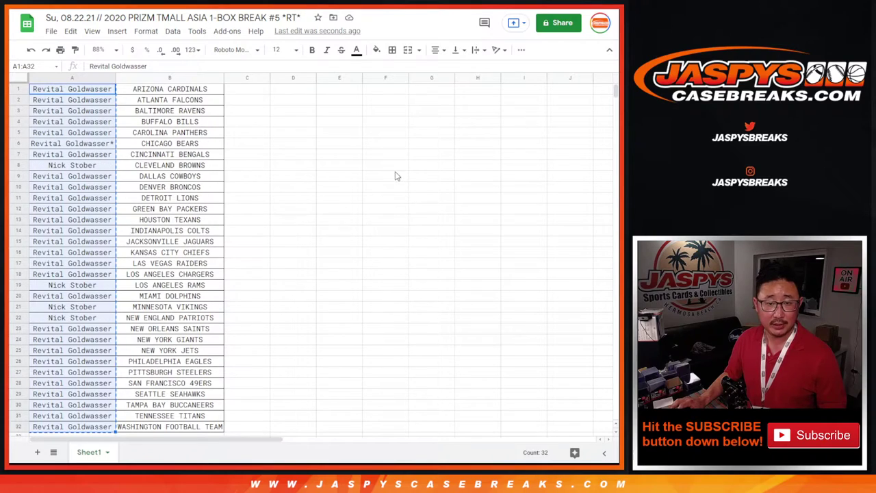
{"action": "key", "text": "ctrl+Tab"}
{"action": "key", "text": "ctrl+Tab"}
{"action": "left_click", "coordinate": [282, 238]}
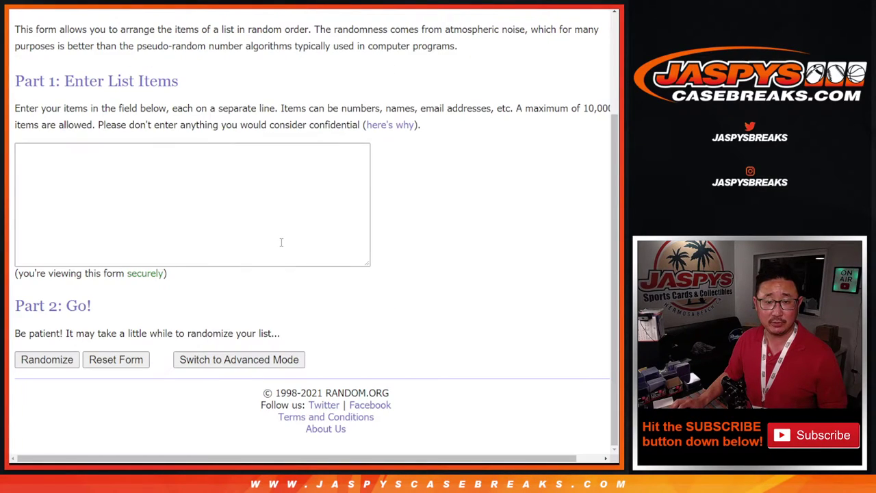
{"action": "key", "text": "ctrl+v"}
Roll two dice (three and three) and highlight the 5X spots part of the break title
{"action": "key", "text": "ctrl+shift+Tab"}
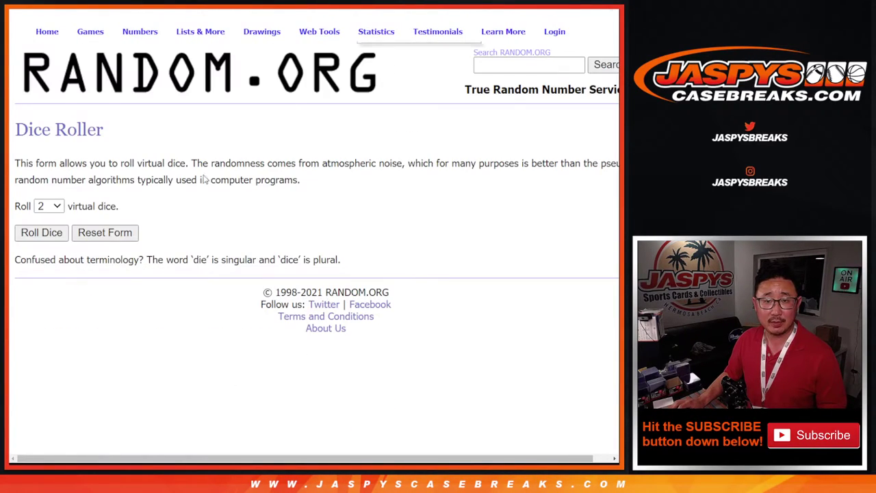
{"action": "left_click", "coordinate": [41, 233]}
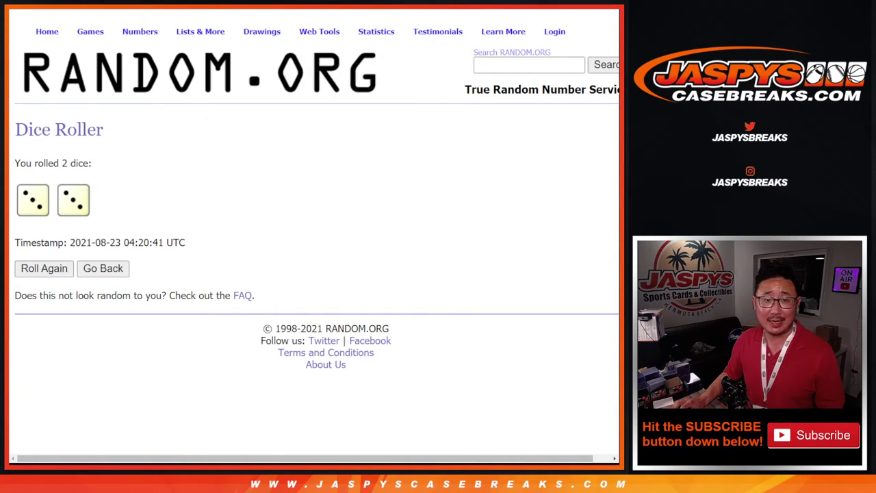
{"action": "key", "text": "ctrl+shift+Tab"}
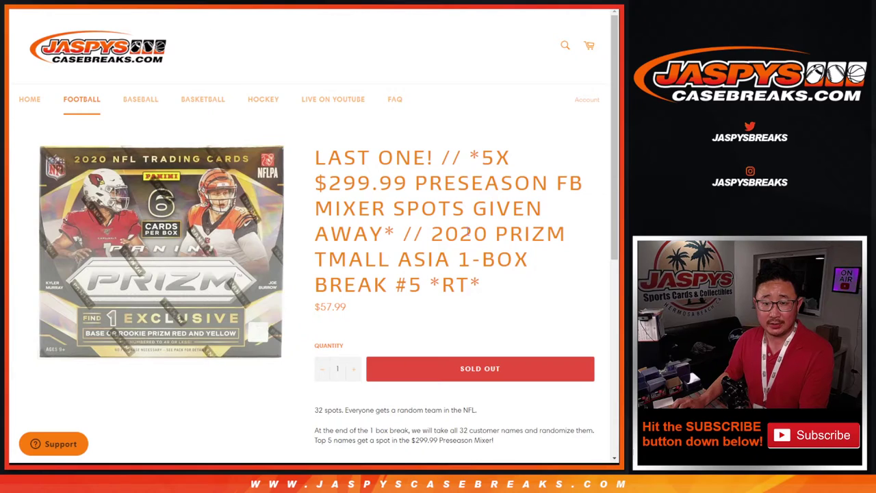
{"action": "left_click_drag", "start_coordinate": [453, 152], "coordinate": [511, 158]}
{"action": "key", "text": "ctrl+Tab"}
{"action": "key", "text": "ctrl+Tab"}
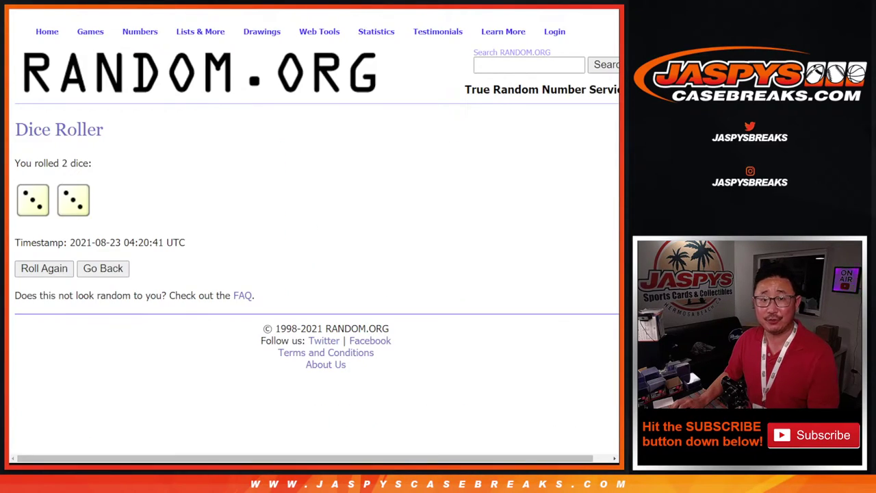
Run Randomize then Again! until the customer-name list is shuffled 6 times (04:21:02 UTC)
{"action": "left_click", "coordinate": [43, 364]}
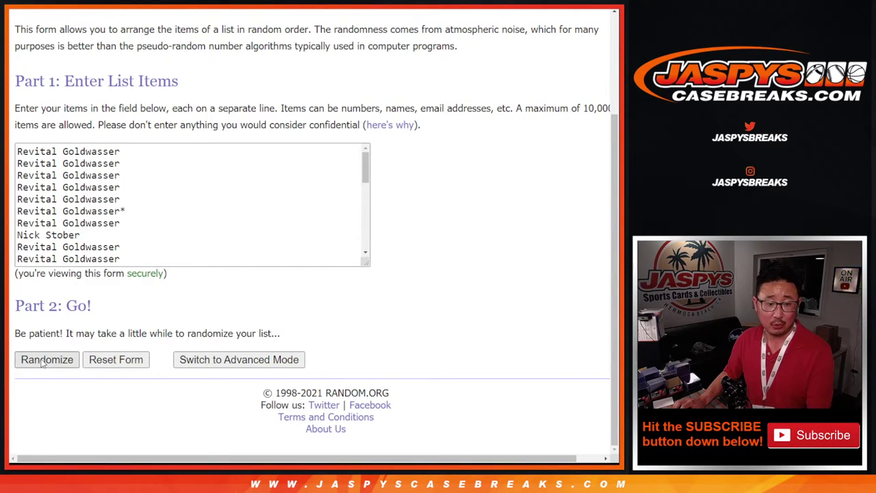
{"action": "scroll", "coordinate": [42, 363], "scroll_direction": "down", "scroll_amount": 5}
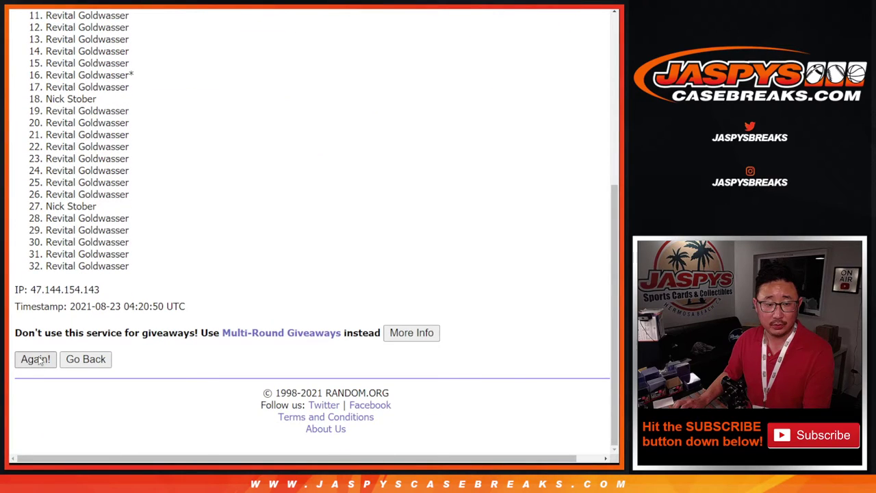
{"action": "left_click", "coordinate": [40, 361]}
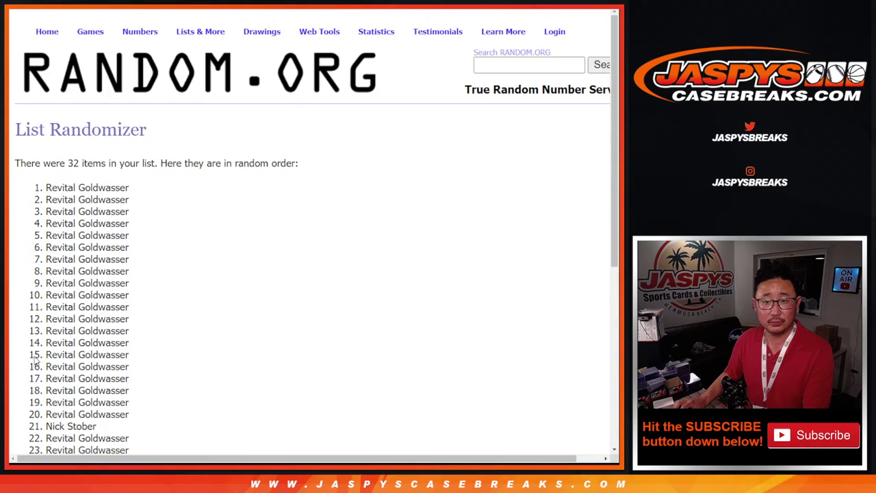
{"action": "scroll", "coordinate": [36, 361], "scroll_direction": "down", "scroll_amount": 5}
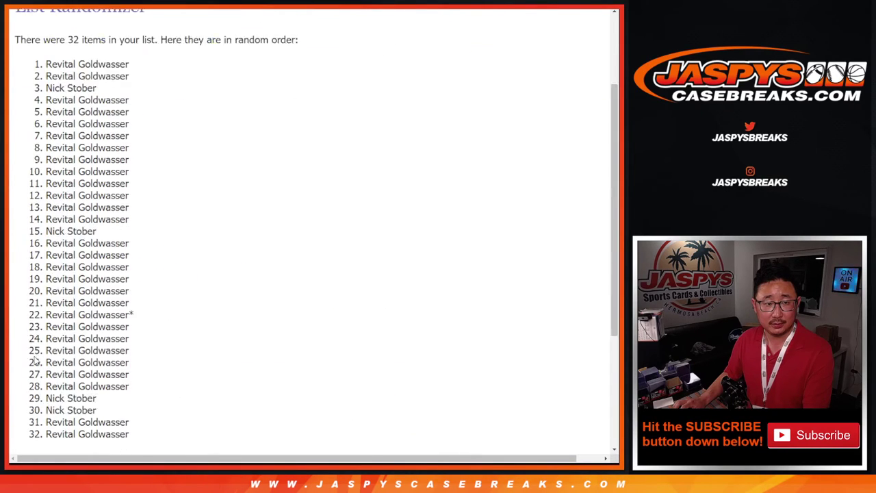
{"action": "scroll", "coordinate": [35, 360], "scroll_direction": "down", "scroll_amount": 3}
{"action": "left_click", "coordinate": [36, 360]}
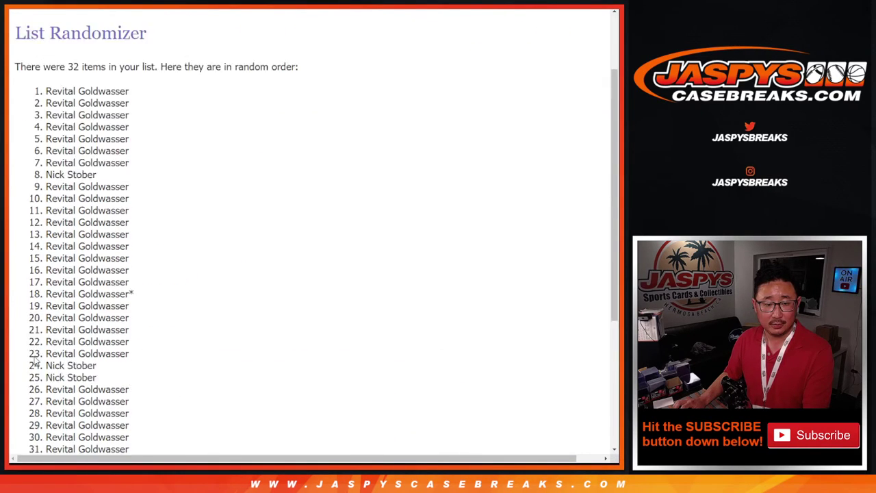
{"action": "scroll", "coordinate": [36, 361], "scroll_direction": "down", "scroll_amount": 3}
{"action": "left_click", "coordinate": [35, 361]}
{"action": "scroll", "coordinate": [250, 239], "scroll_direction": "down", "scroll_amount": 3}
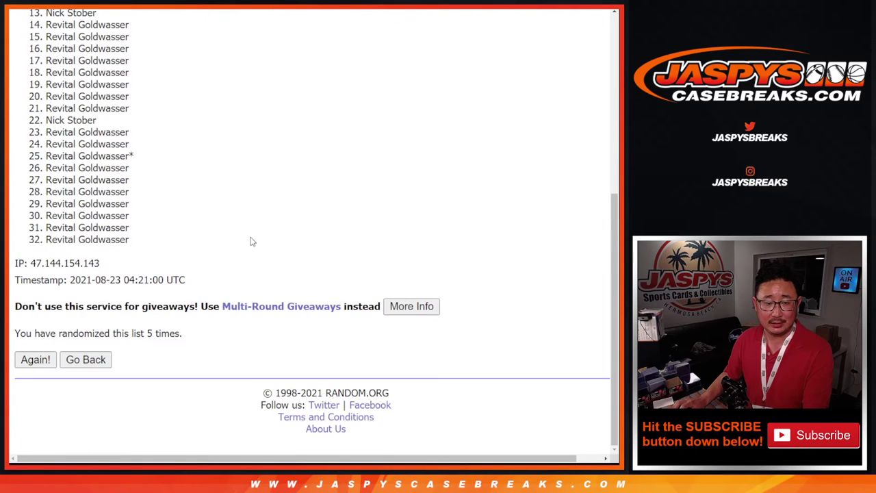
{"action": "key", "text": "Return"}
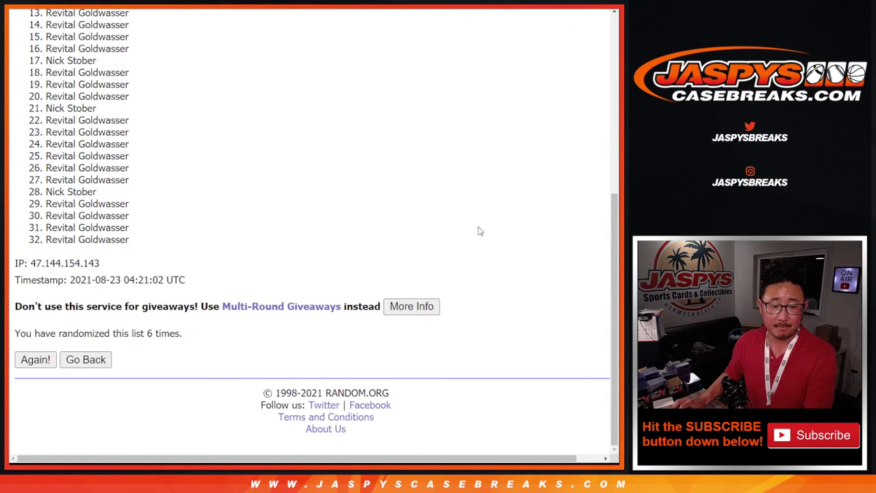
Scroll to the top of the final results and select names 1 through 5
{"action": "left_click_drag", "start_coordinate": [613, 213], "coordinate": [612, 133]}
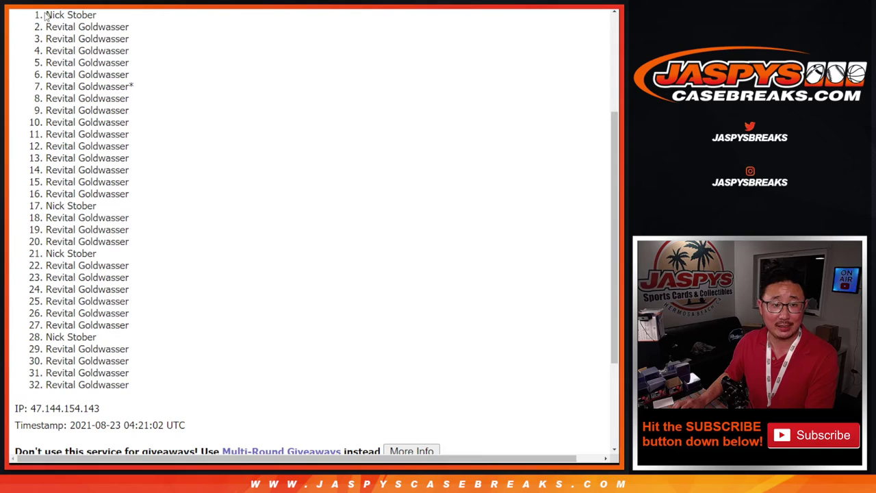
{"action": "mouse_move", "coordinate": [45, 16]}
{"action": "left_mouse_down"}
{"action": "mouse_move", "coordinate": [141, 47]}
{"action": "mouse_move", "coordinate": [144, 68]}
{"action": "left_mouse_up"}
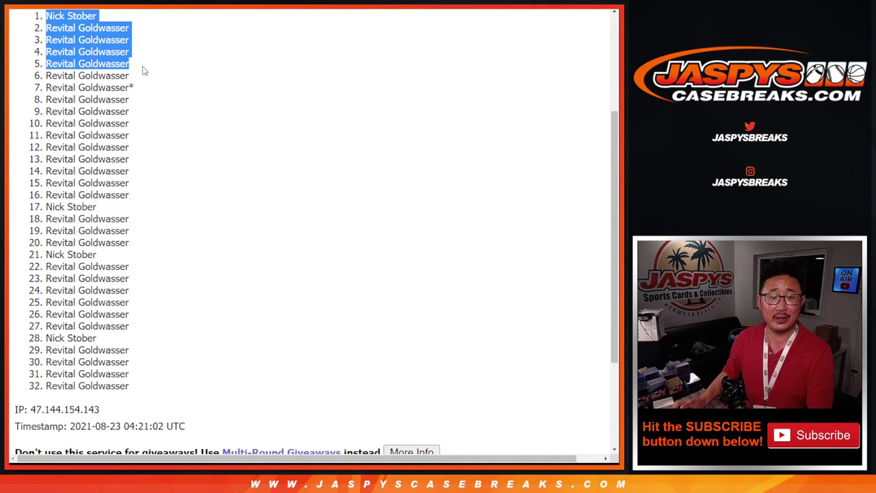